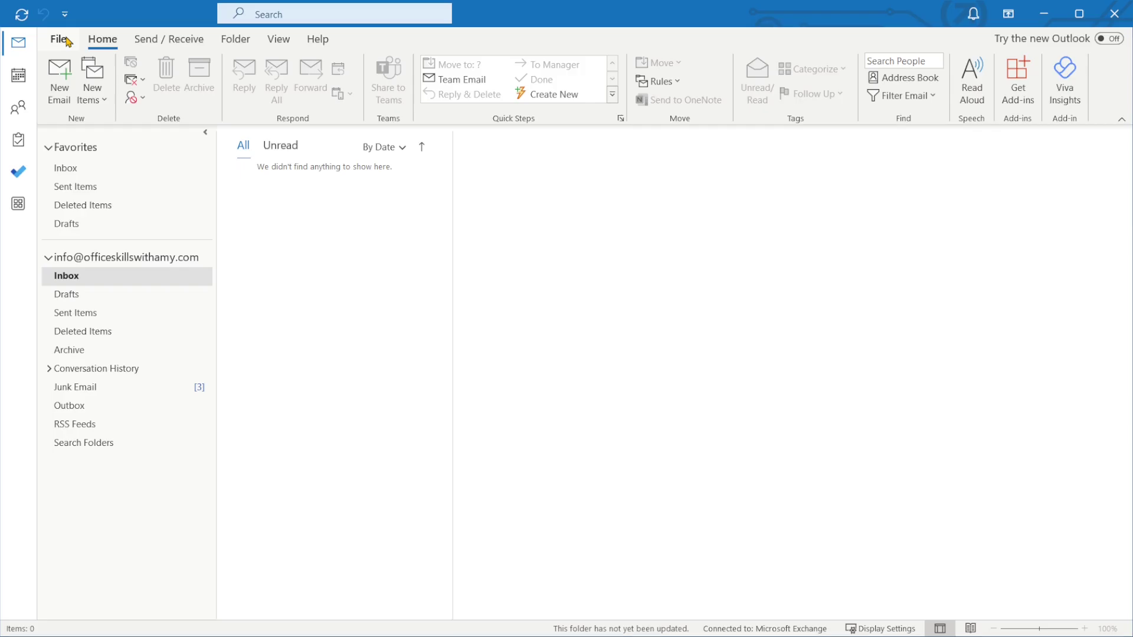
# Step: Open Signatures and Stationery via File > Options > Mail, keeping the mailbox account selected
pyautogui.click(59, 39)
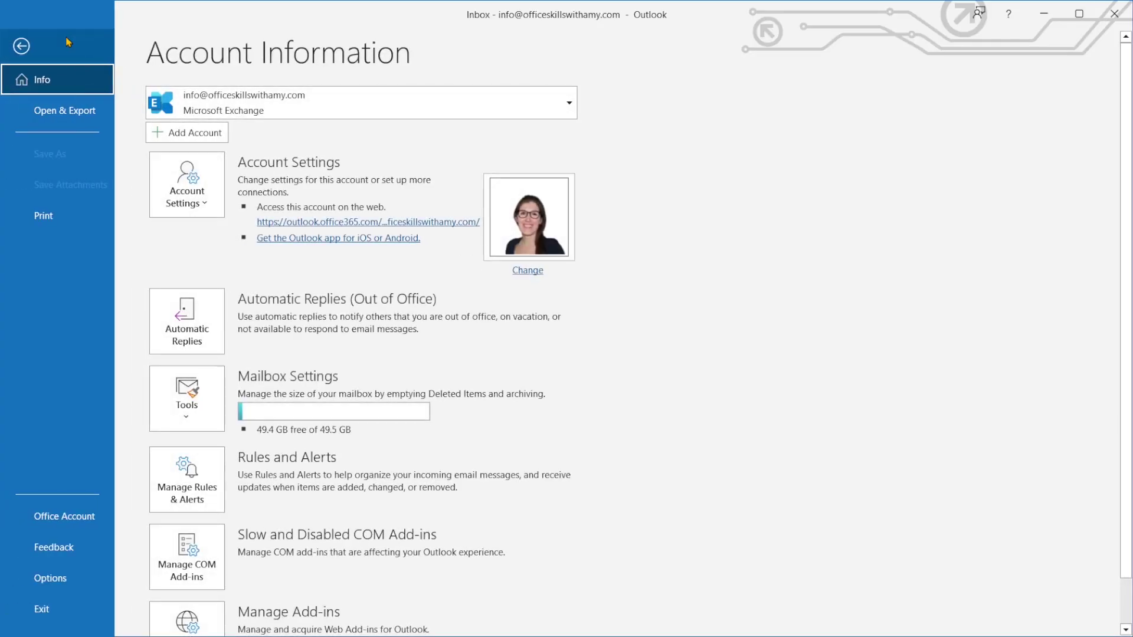
pyautogui.click(74, 587)
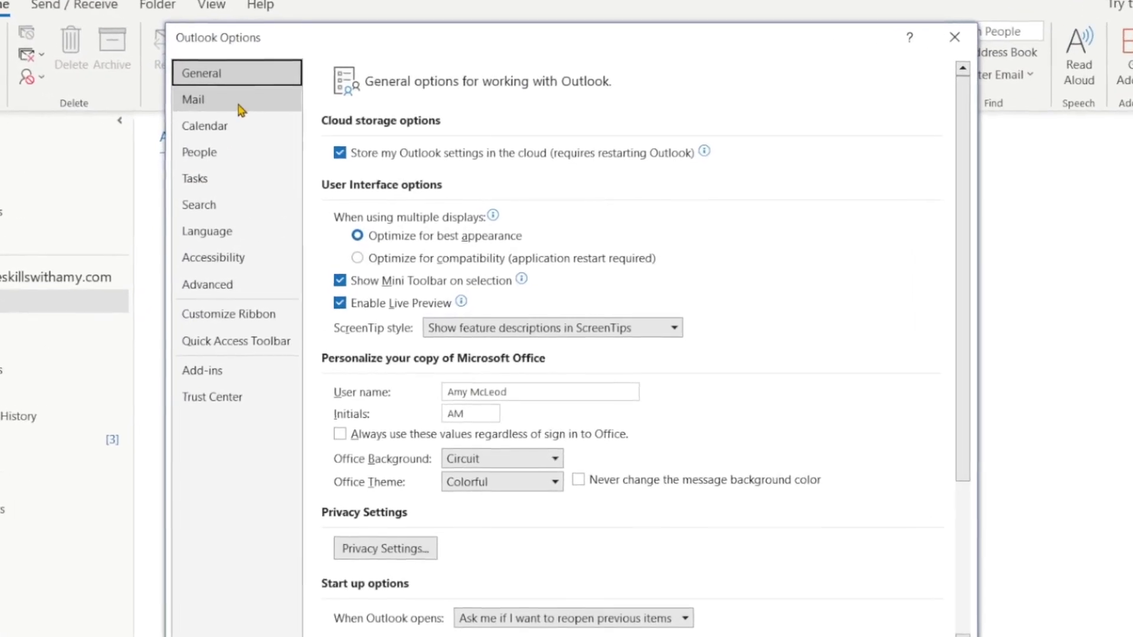
pyautogui.click(239, 103)
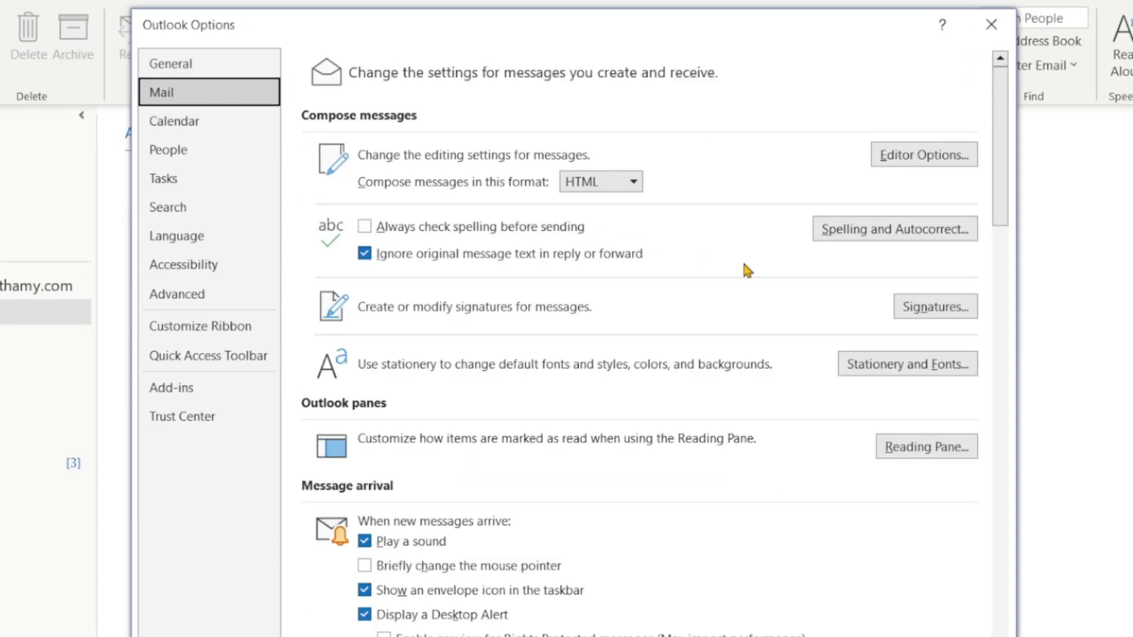
pyautogui.click(937, 313)
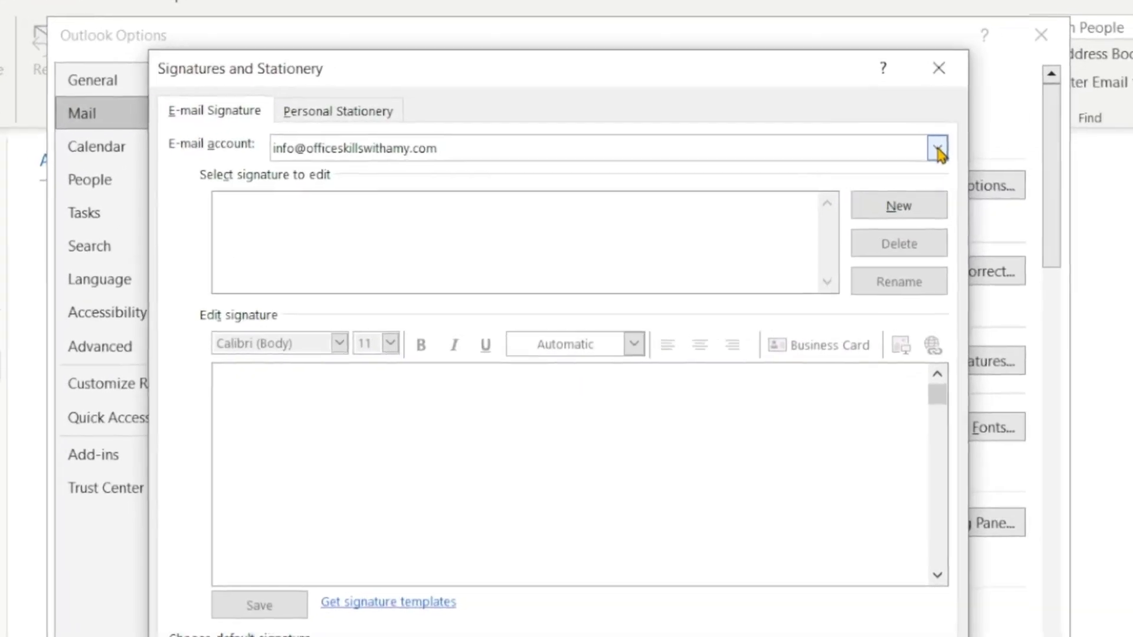
pyautogui.click(938, 150)
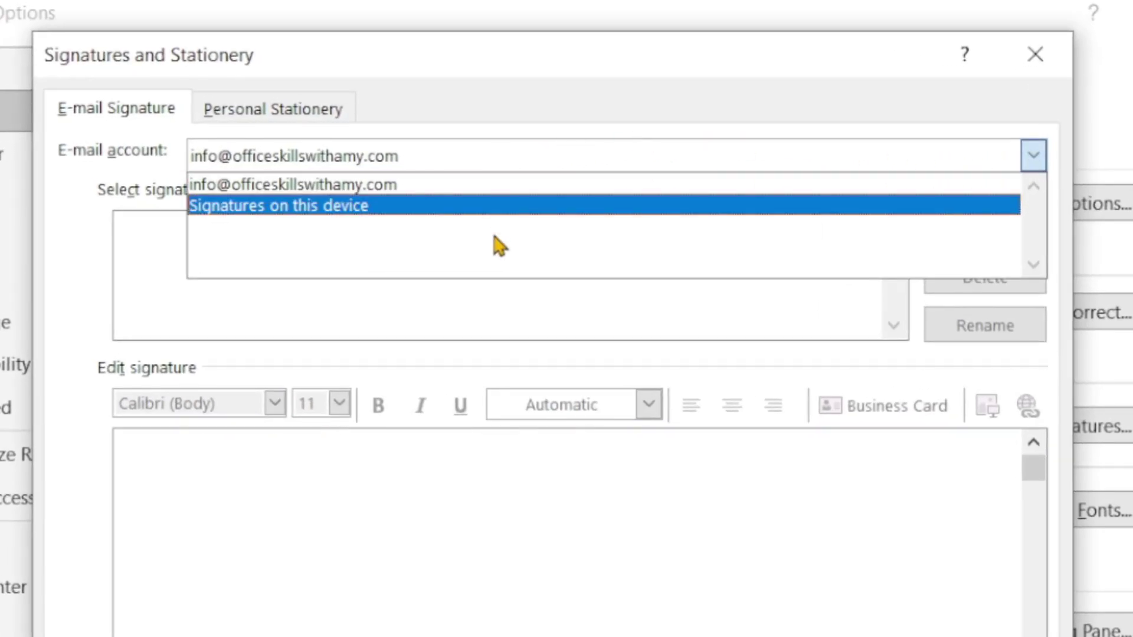
pyautogui.click(552, 187)
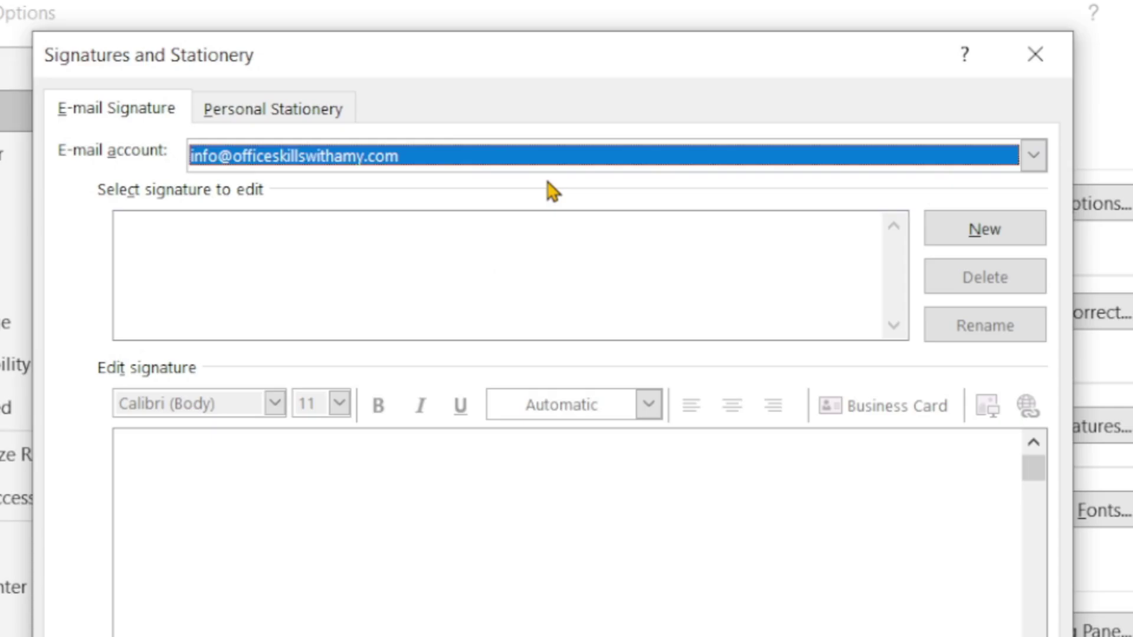
# Step: Create a new signature named for the sender and paste in the five-line sign-off text
pyautogui.click(993, 234)
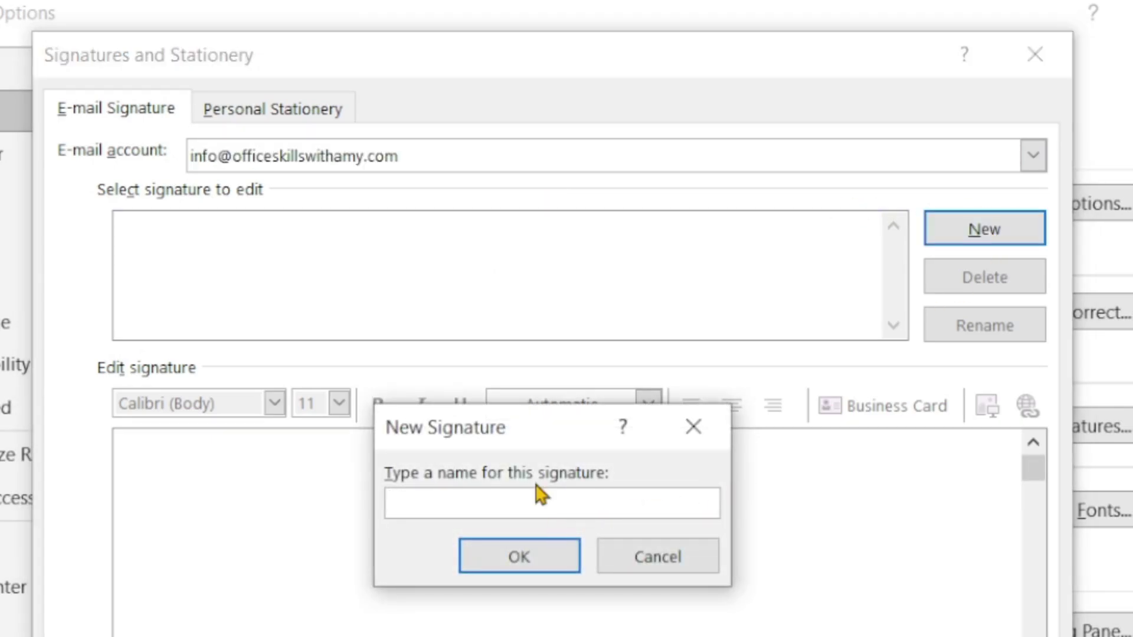
pyautogui.write('Amy')
pyautogui.click(520, 558)
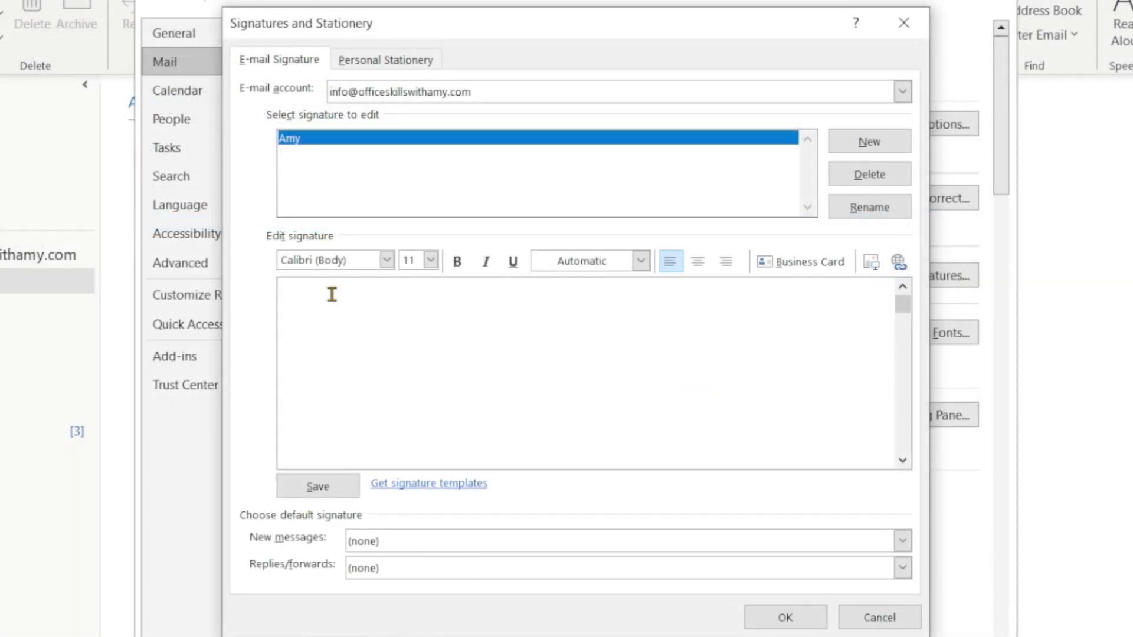
pyautogui.write('Kindest regards,  Amy Office Skills with Amy Link to YouTube Channel')
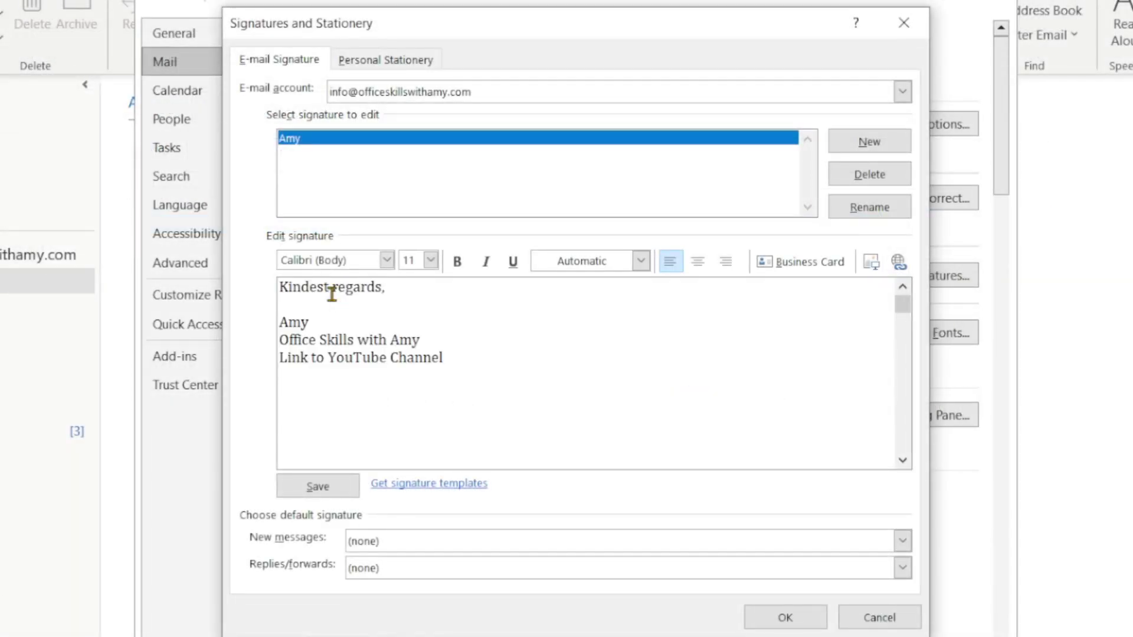
# Step: Format all five signature lines in Open Sans with a dark blue font colour
pyautogui.moveTo(502, 361)
pyautogui.mouseDown()
pyautogui.moveTo(261, 303)
pyautogui.moveTo(242, 281)
pyautogui.mouseUp()
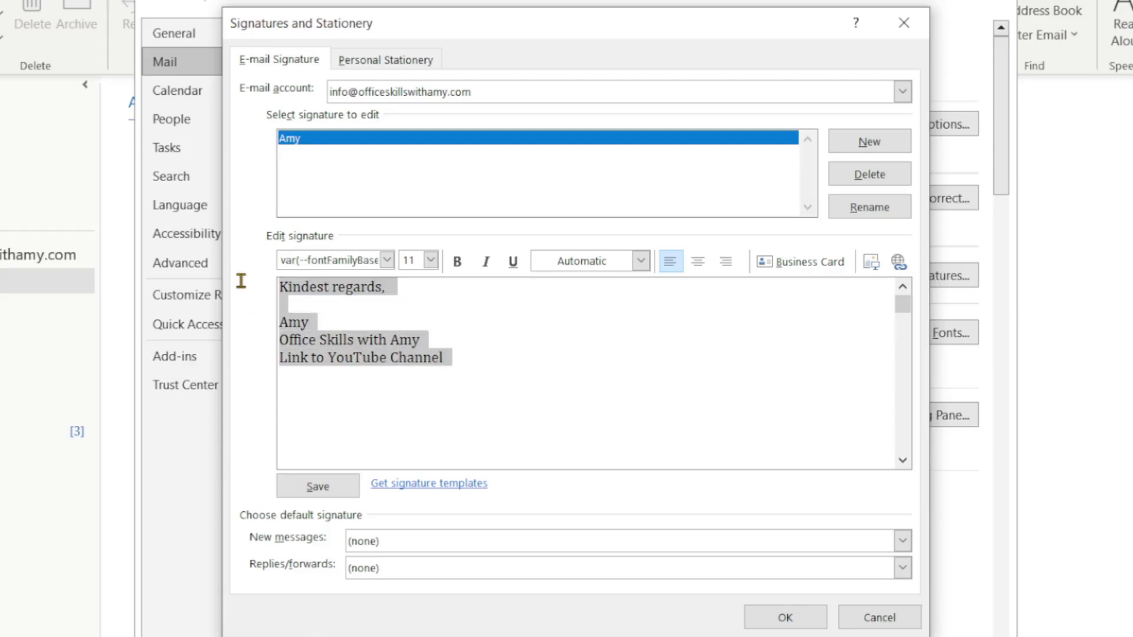
pyautogui.click(387, 260)
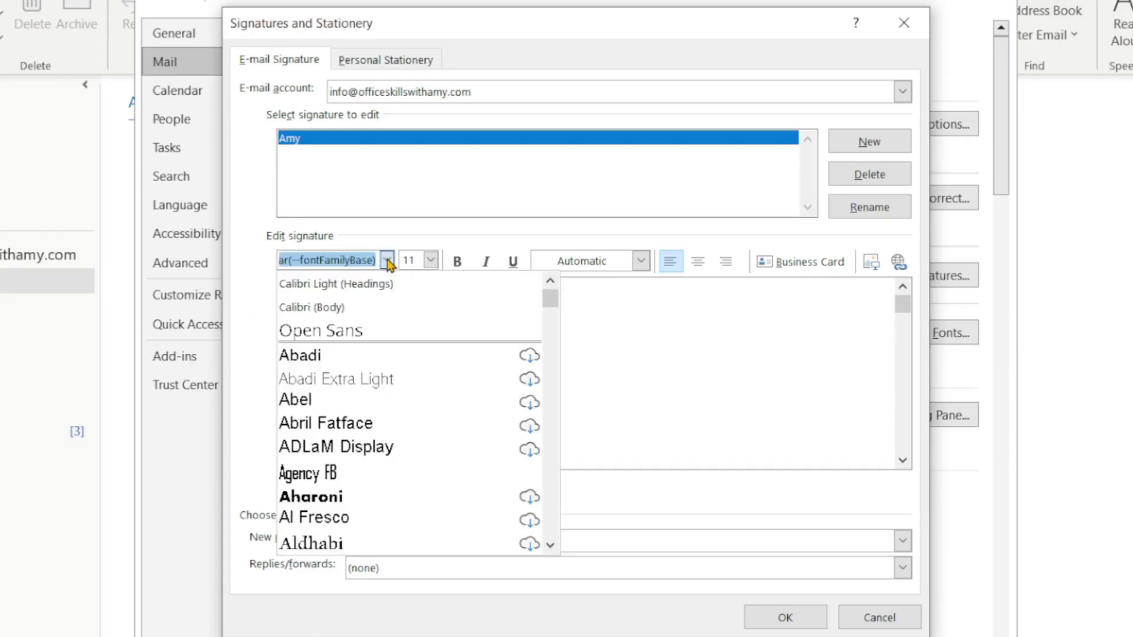
pyautogui.click(380, 328)
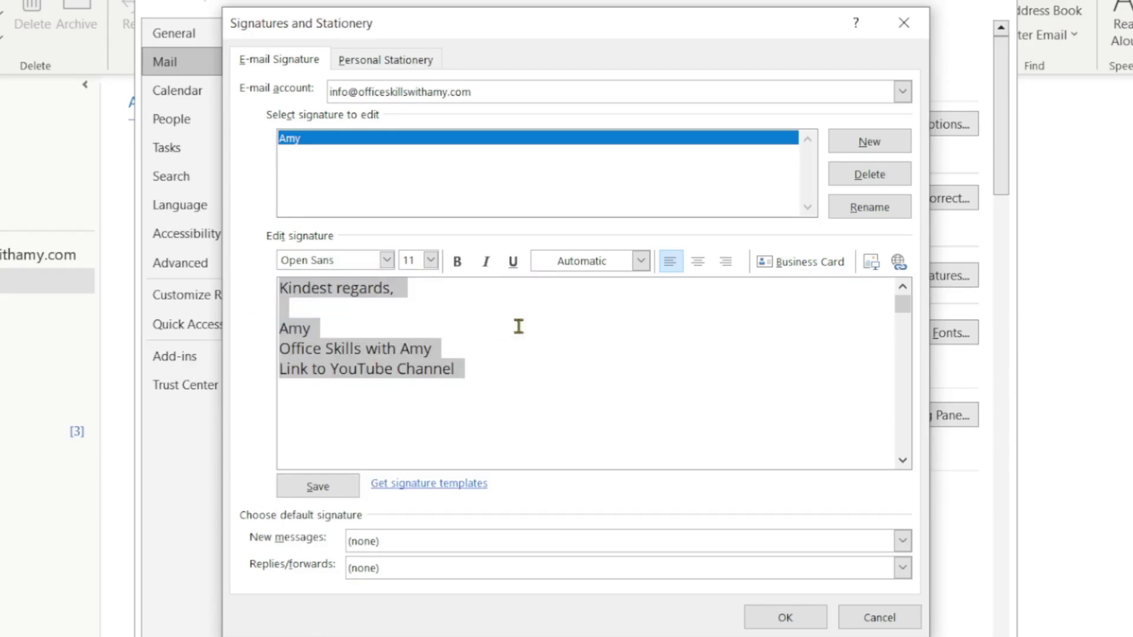
pyautogui.click(641, 261)
pyautogui.click(608, 415)
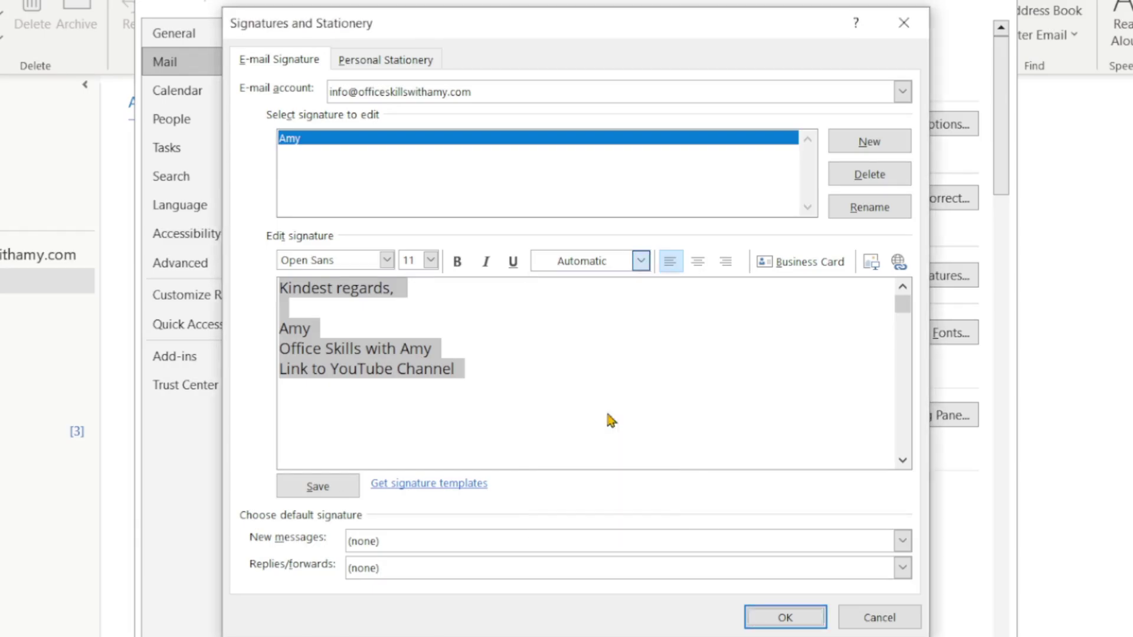
pyautogui.click(546, 387)
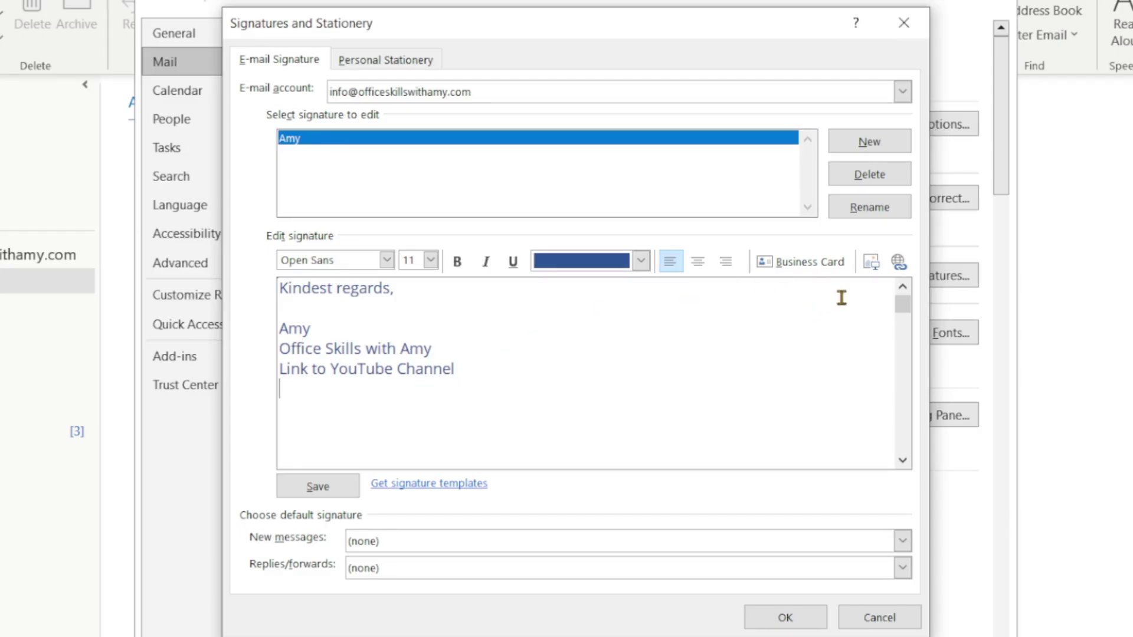
# Step: Insert the OfficeSkills logo image at the end of the signature
pyautogui.click(872, 263)
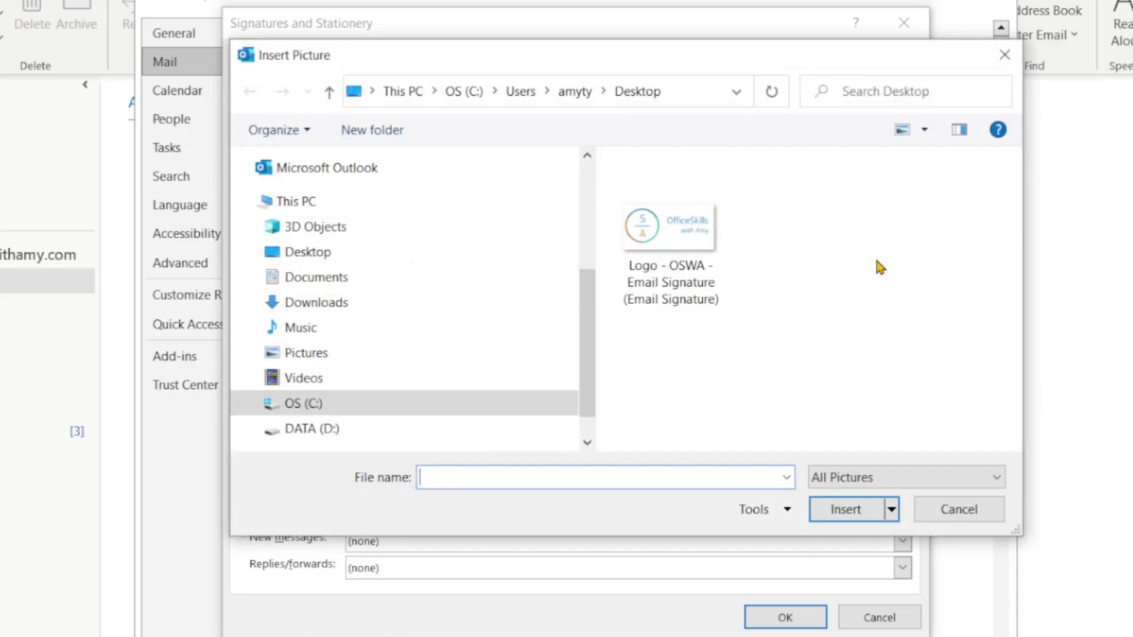
pyautogui.click(680, 234)
pyautogui.click(821, 509)
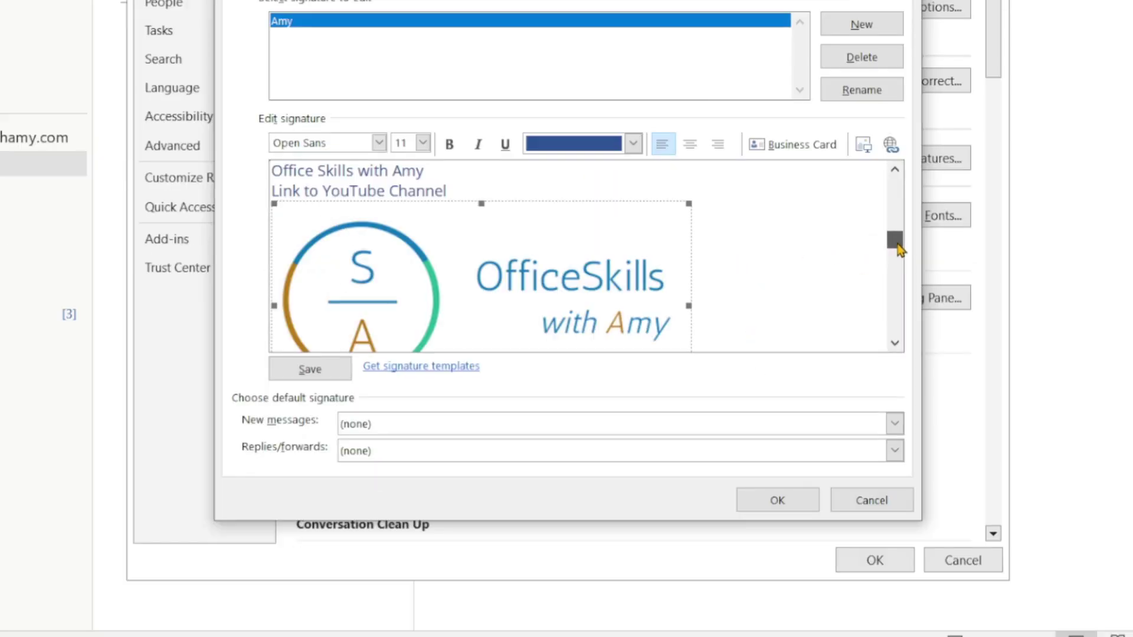
pyautogui.moveTo(897, 258); pyautogui.dragTo(901, 199)
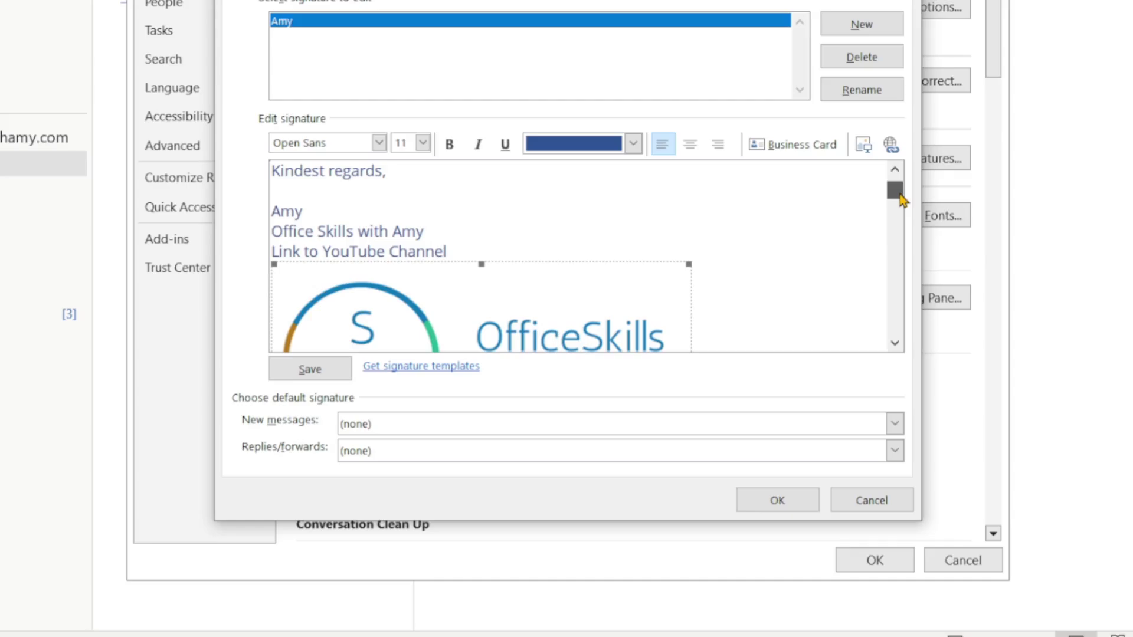
# Step: Scale the logo to 50% height with locked aspect ratio, giving 2.65 × 5.3 cm
pyautogui.rightClick(517, 299)
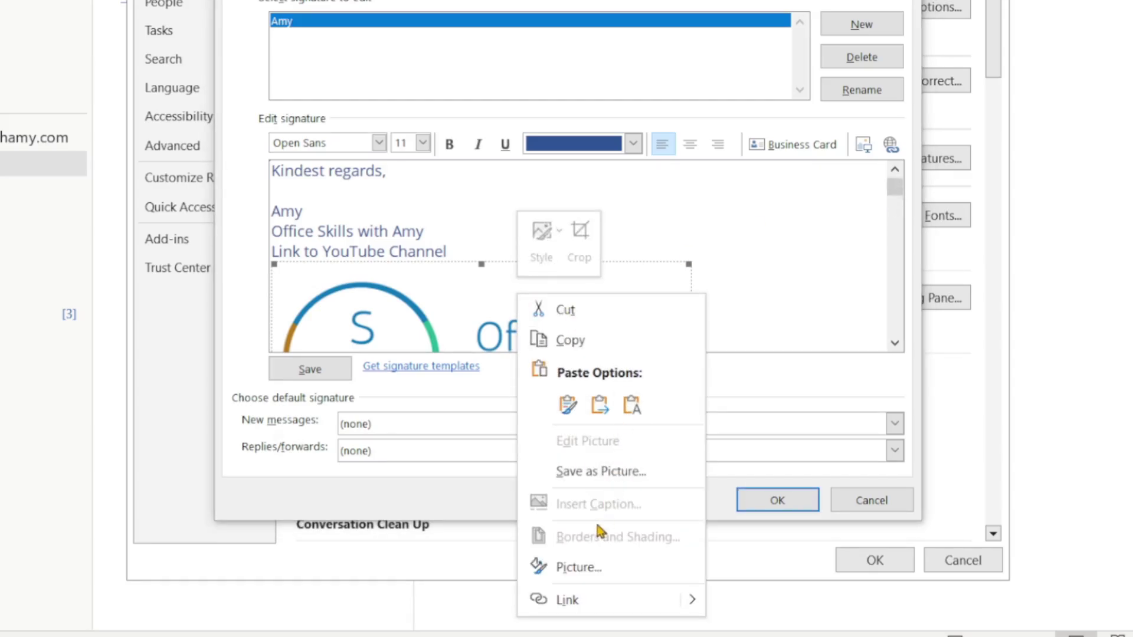
pyautogui.click(580, 569)
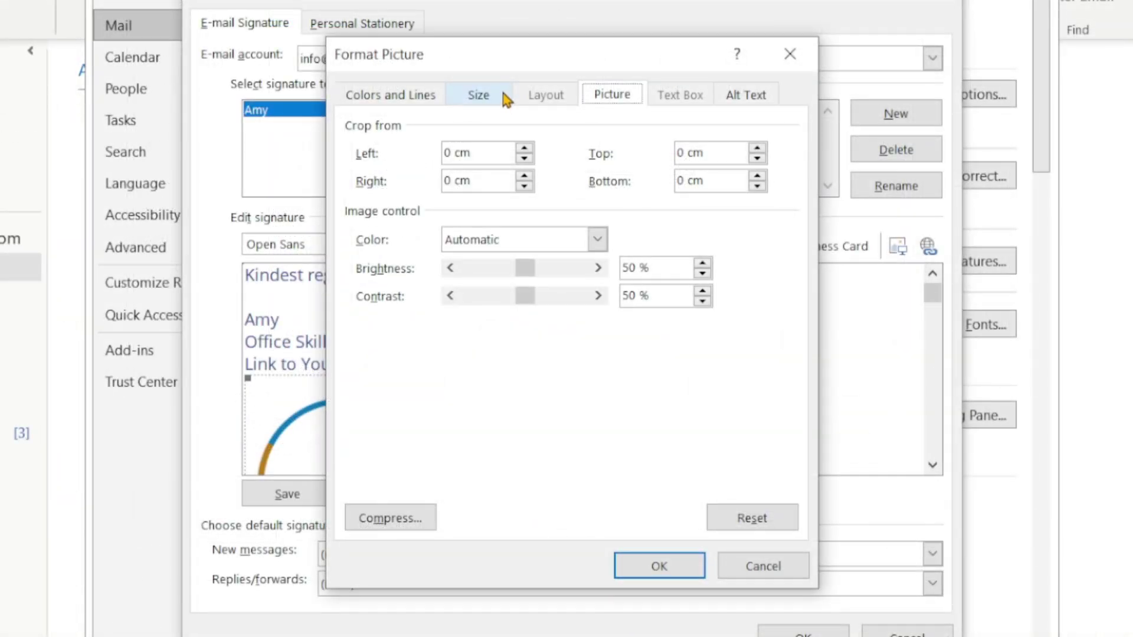
pyautogui.click(506, 12)
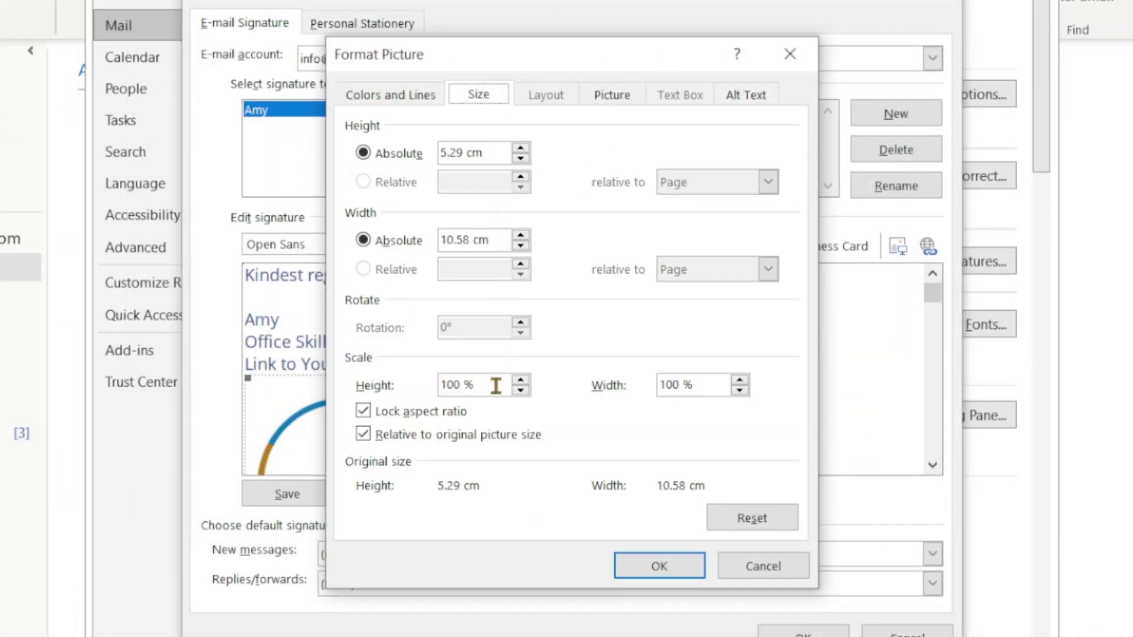
pyautogui.moveTo(495, 384); pyautogui.dragTo(307, 363)
pyautogui.write('50')
pyautogui.press('Tab')
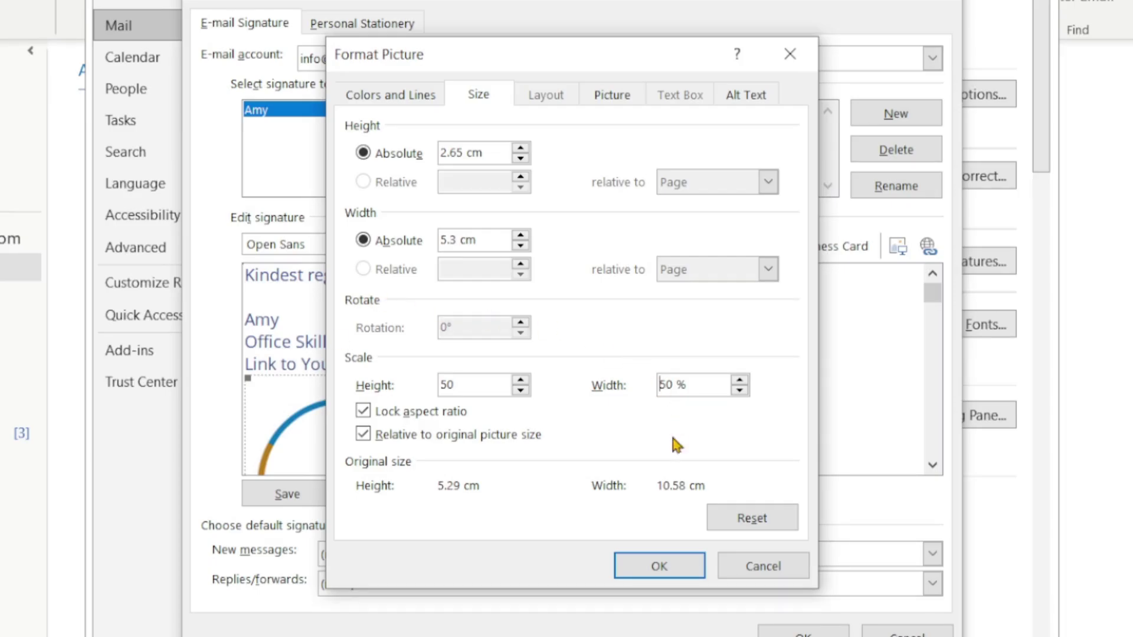
pyautogui.click(658, 569)
pyautogui.click(554, 372)
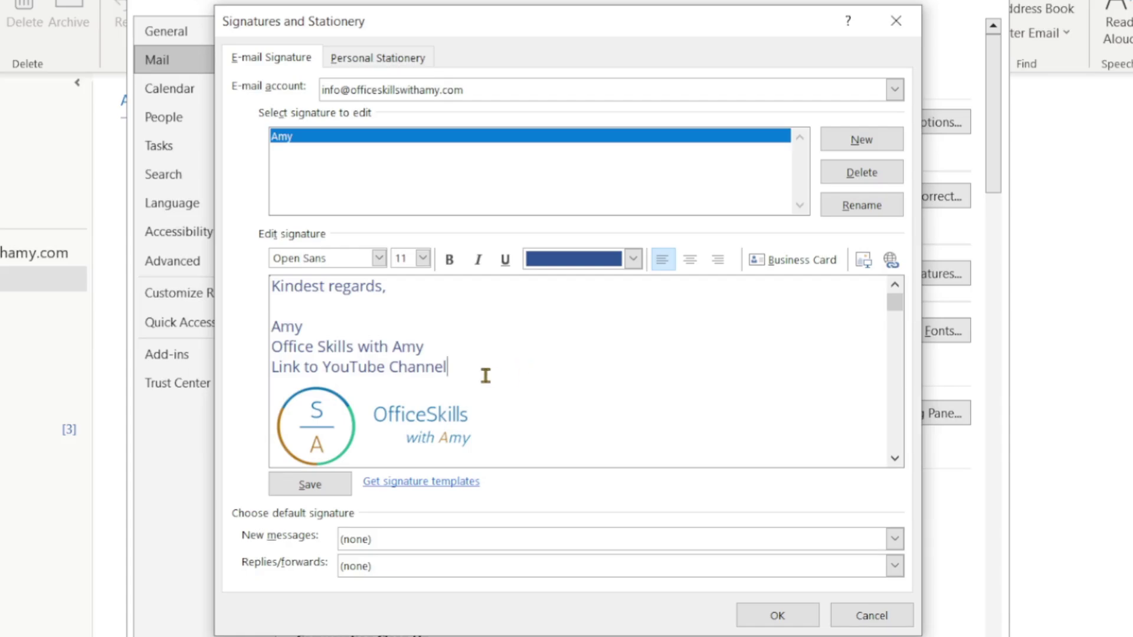
# Step: Hyperlink the 'Link to YouTube Channel' line to the pasted YouTube channel URL
pyautogui.moveTo(484, 369); pyautogui.dragTo(283, 369)
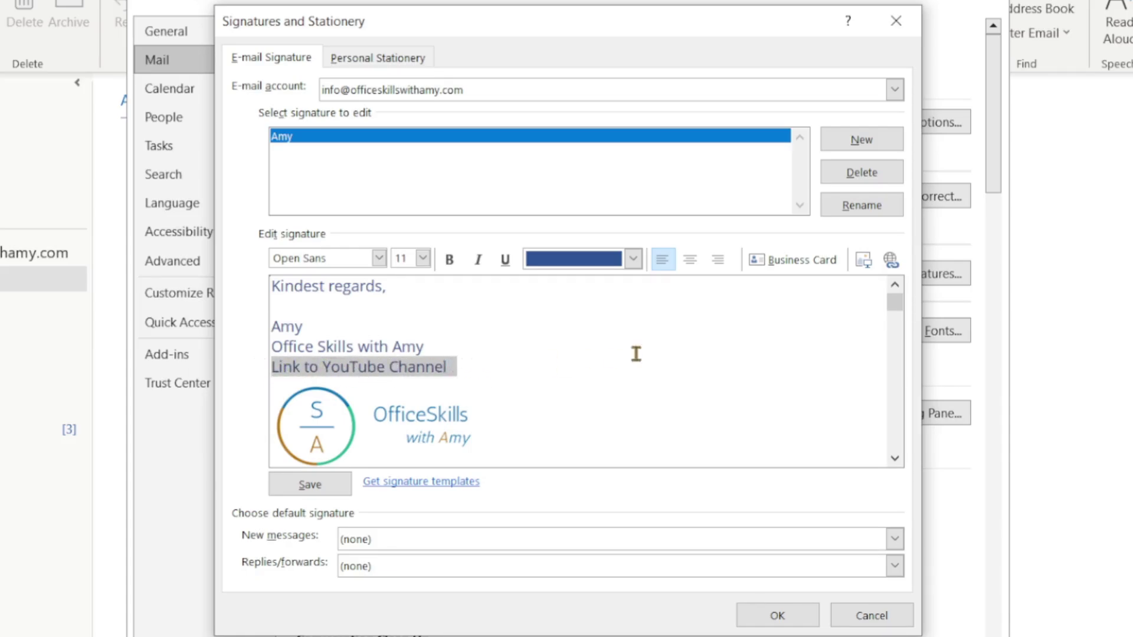
pyautogui.click(892, 260)
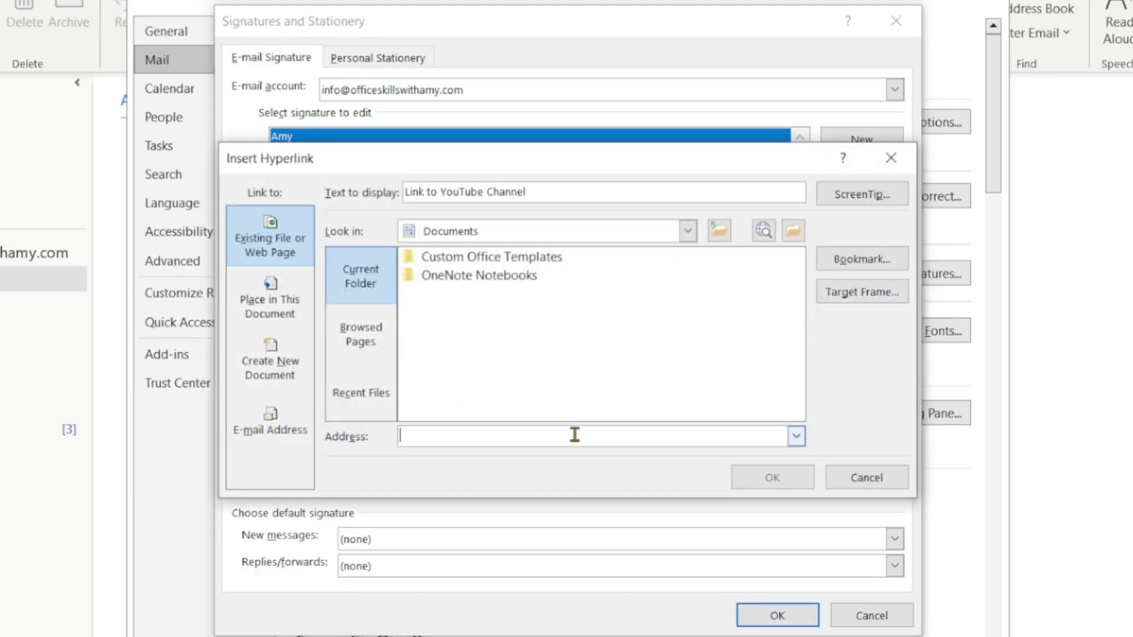
pyautogui.write('https://www.youtube.com/channel/UCiUkYVD7hlG3vFEWDyIzP-Q')
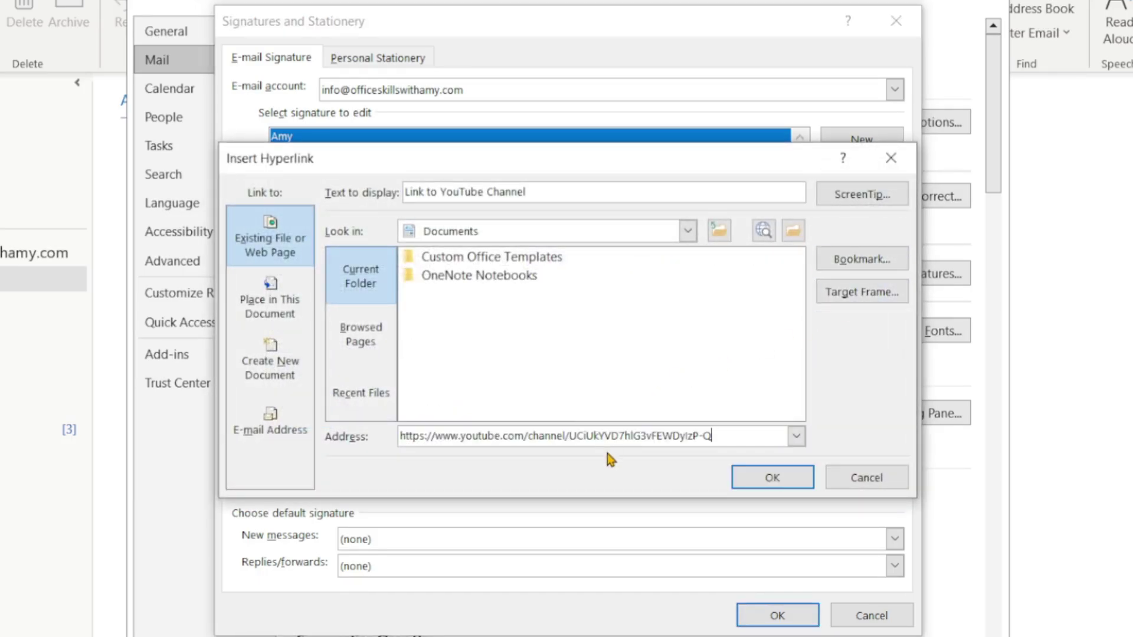
pyautogui.click(772, 479)
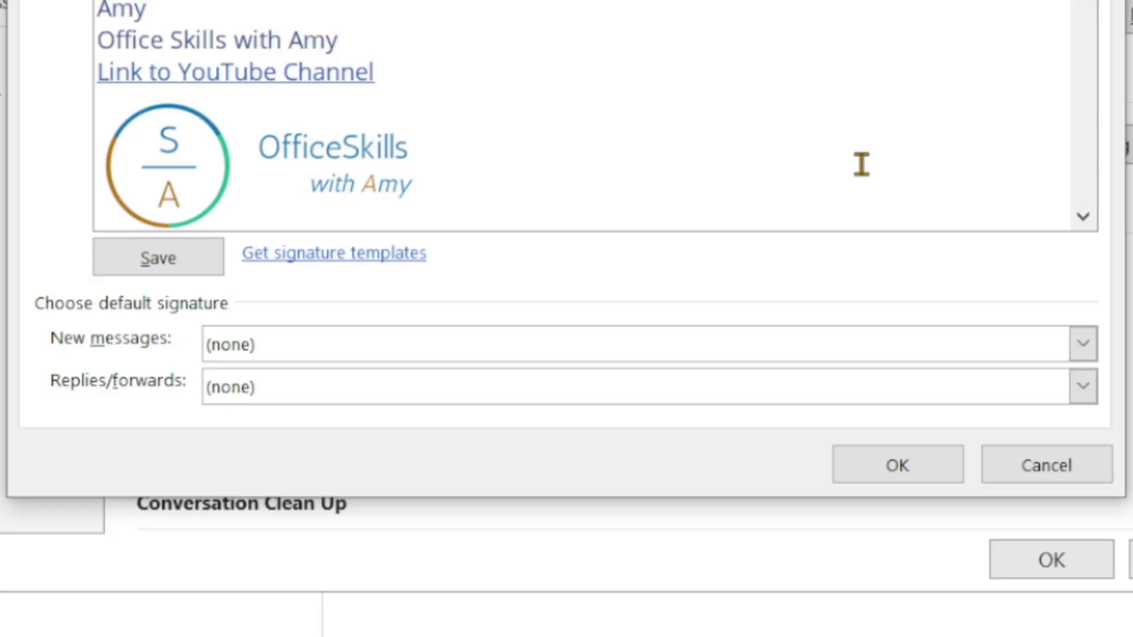
# Step: Make the new signature the default for new messages and replies/forwards, then start a new email
pyautogui.click(1084, 349)
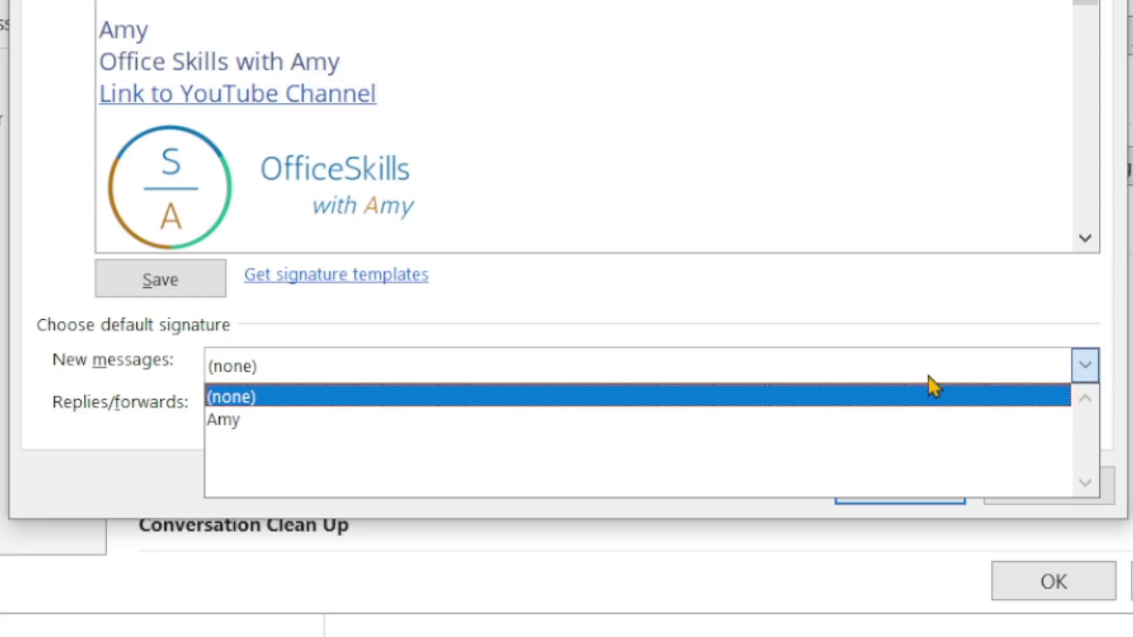
pyautogui.click(779, 423)
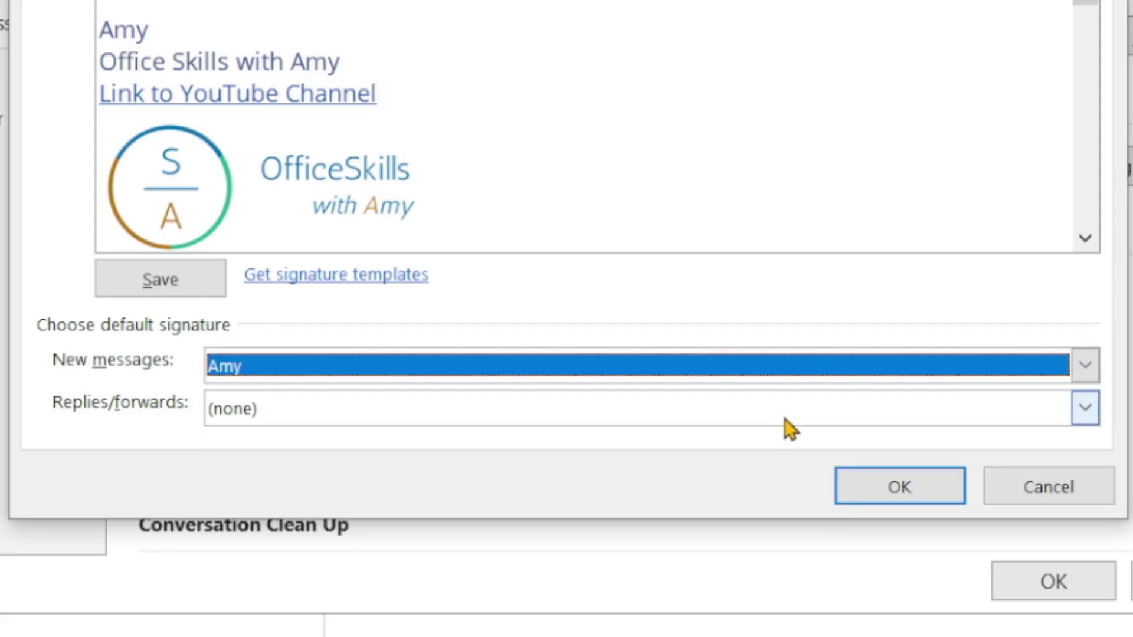
pyautogui.click(1085, 408)
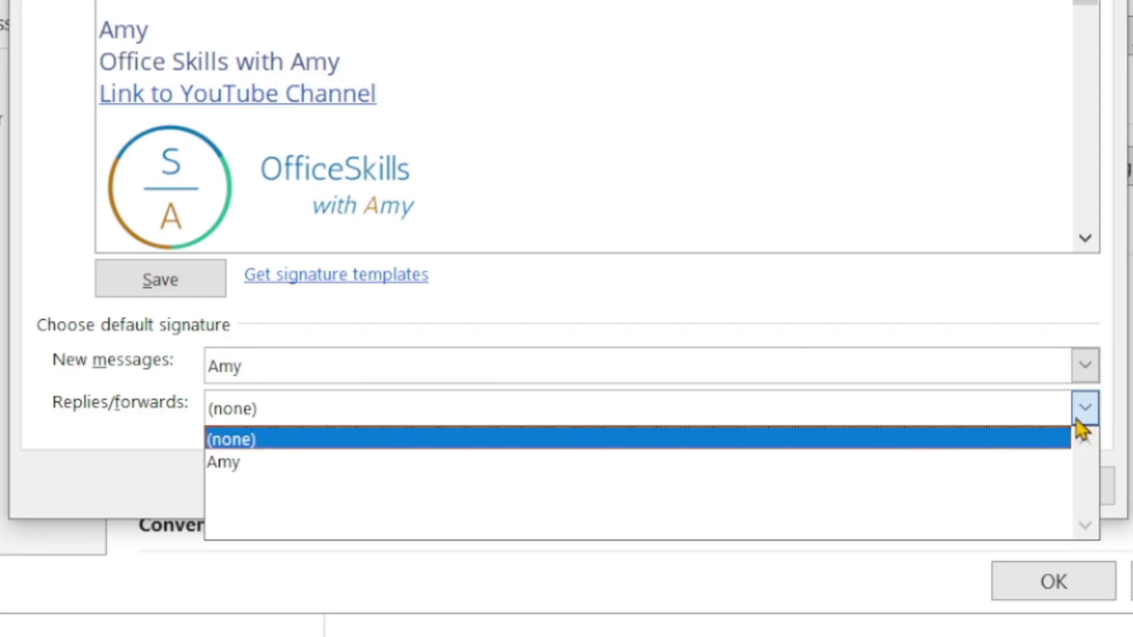
pyautogui.click(838, 472)
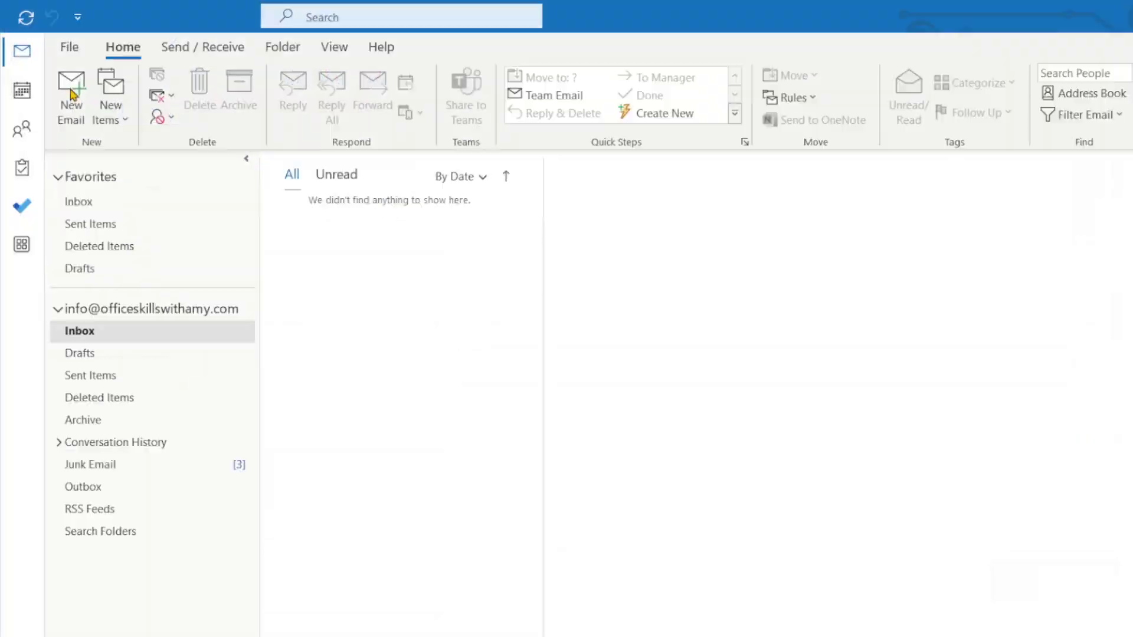
pyautogui.click(71, 91)
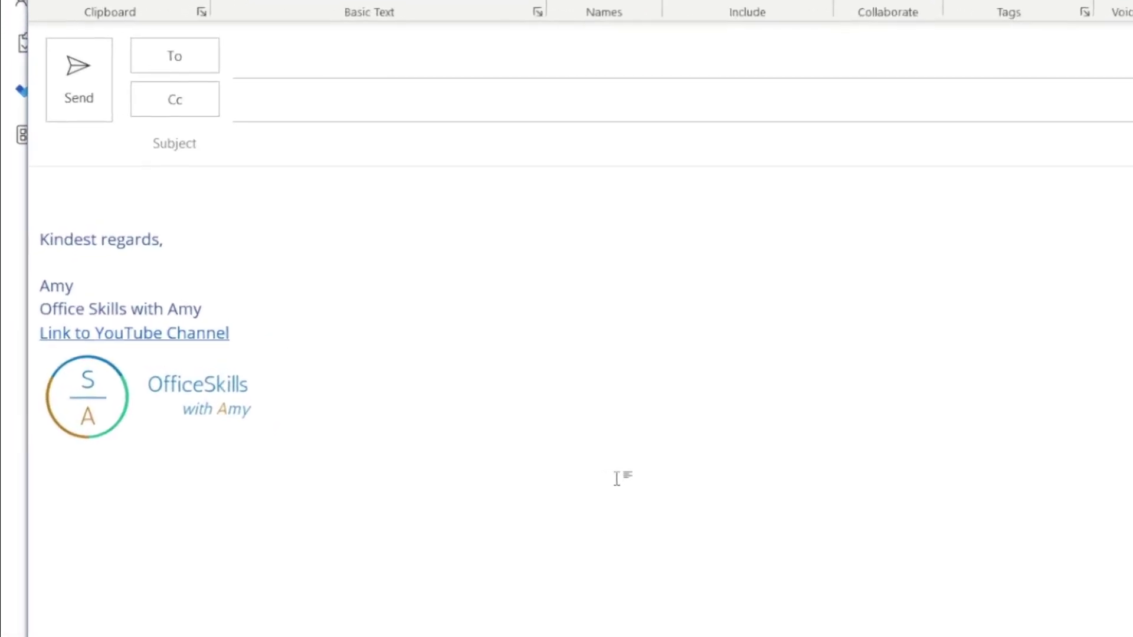
# Step: Follow the signature's YouTube link in the new email to open the channel page in the browser
pyautogui.keyDown('ctrl'); pyautogui.click(189, 334); pyautogui.keyUp('ctrl')
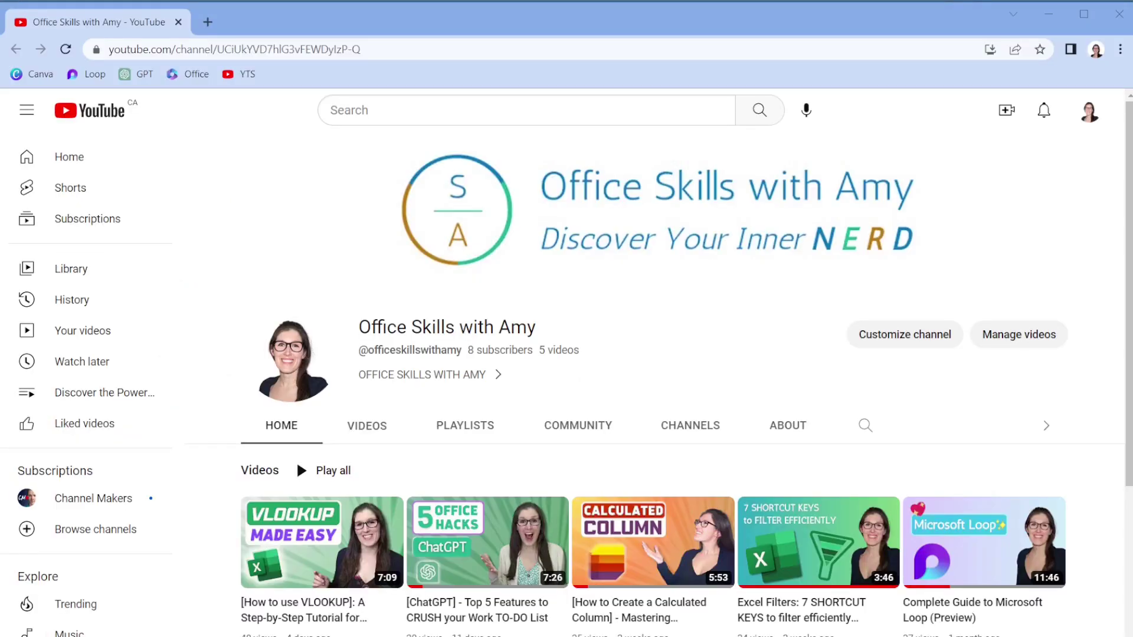